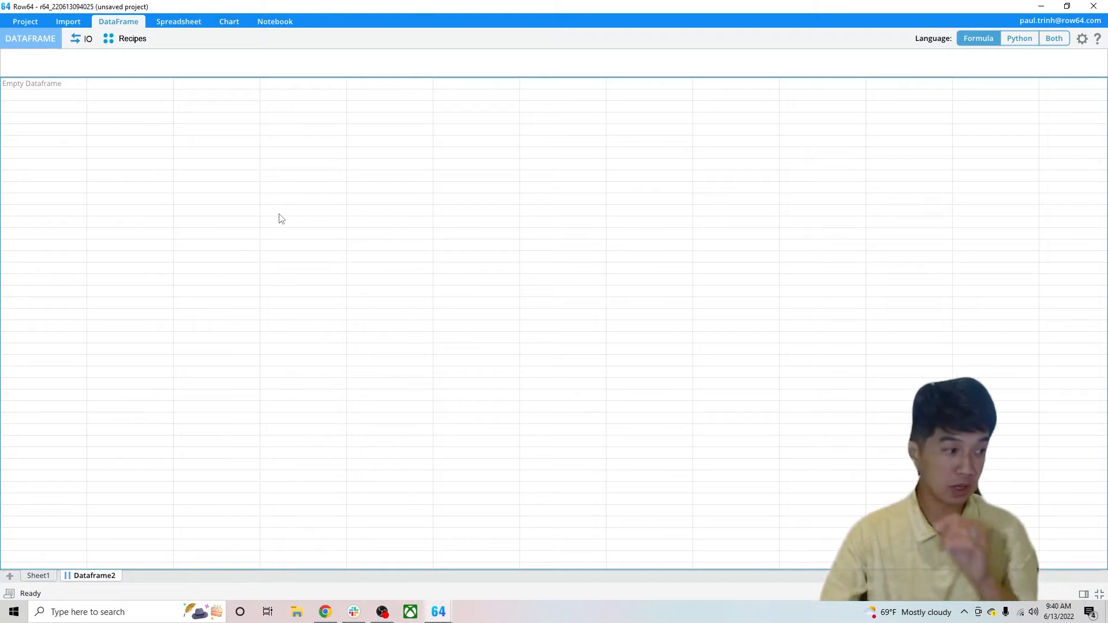
Compare the empty Sheet1 spreadsheet with the empty Dataframe2 dataframe, ending on Dataframe2
left_click(43, 576)
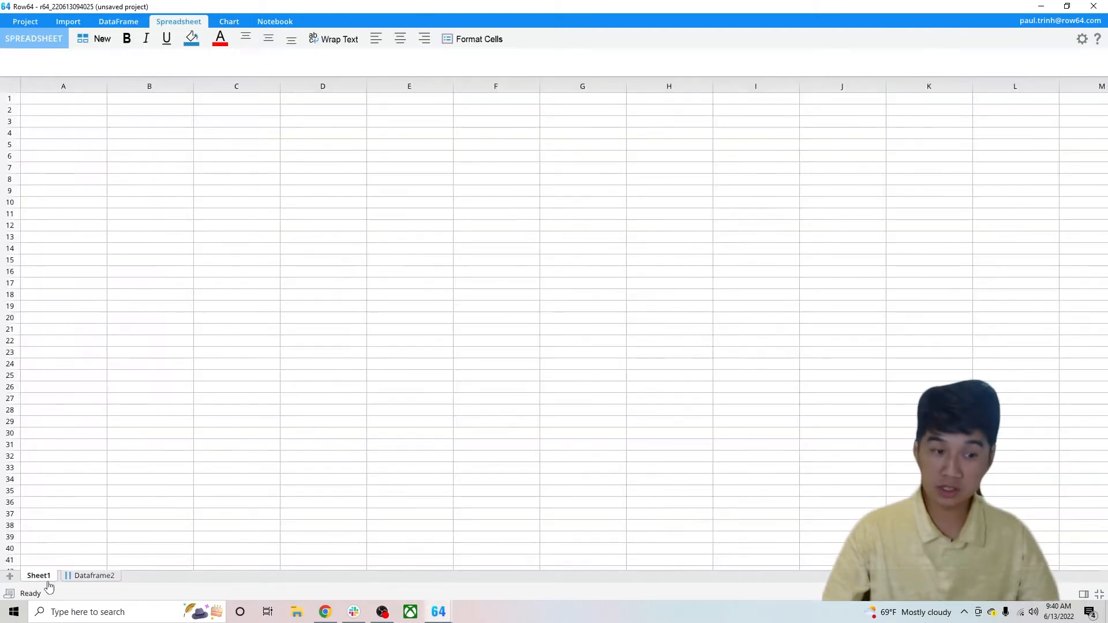
left_click(80, 577)
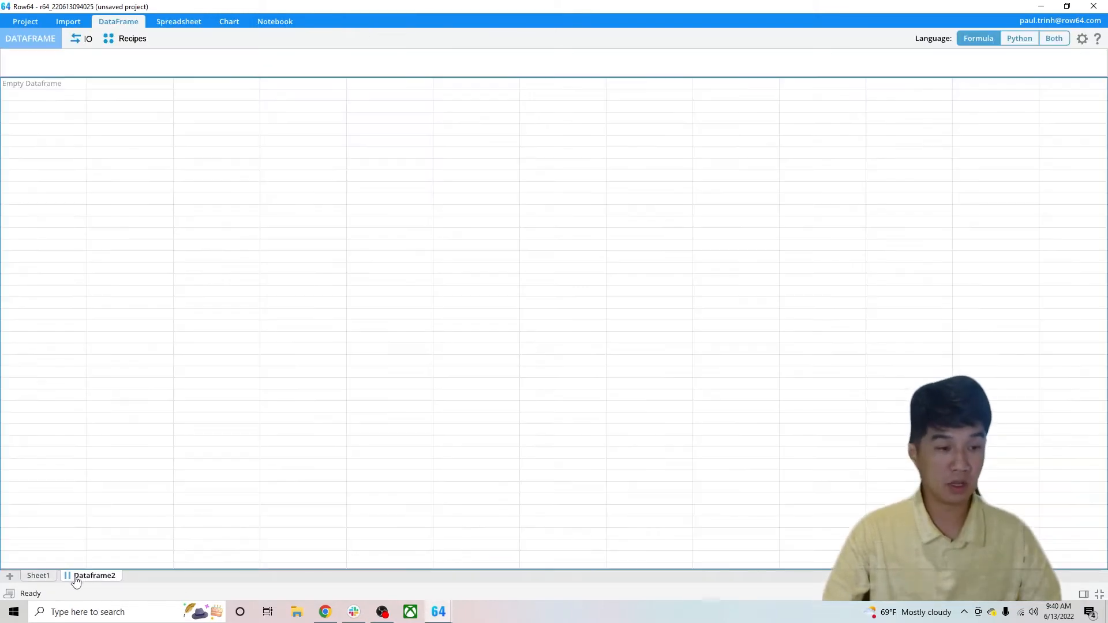
left_click(38, 575)
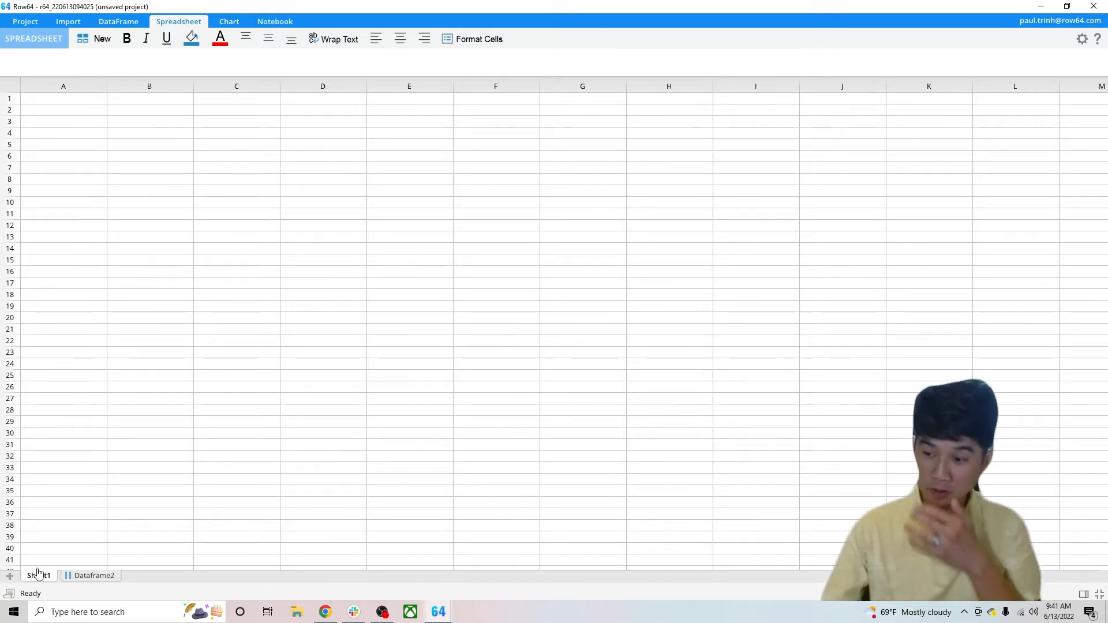
left_click(88, 576)
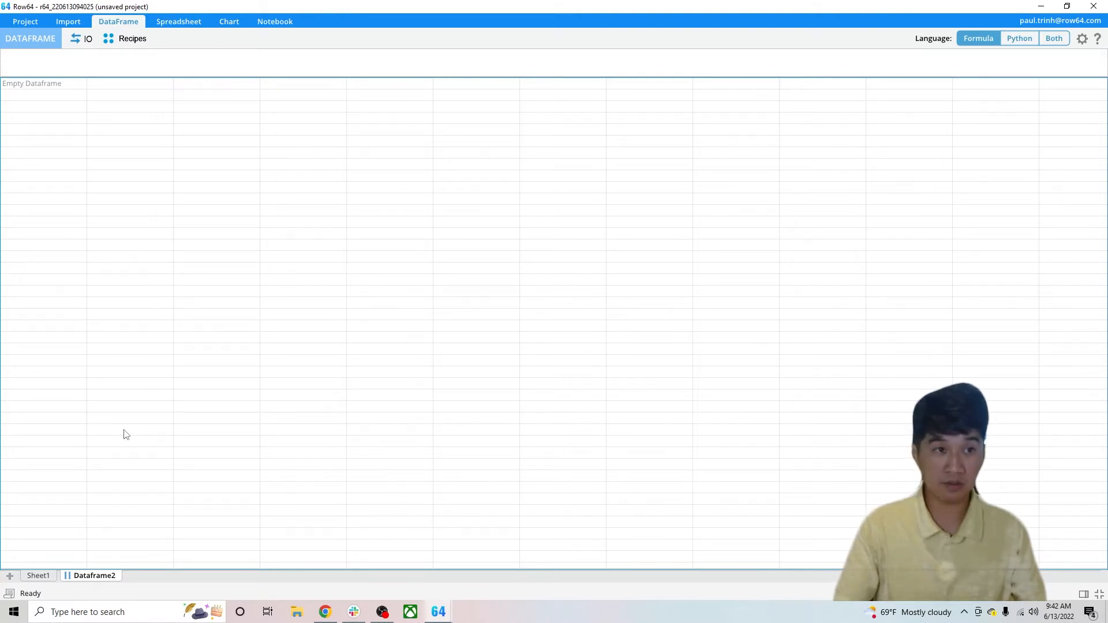
Add a new notebook to the project and return to Dataframe2
left_click(275, 22)
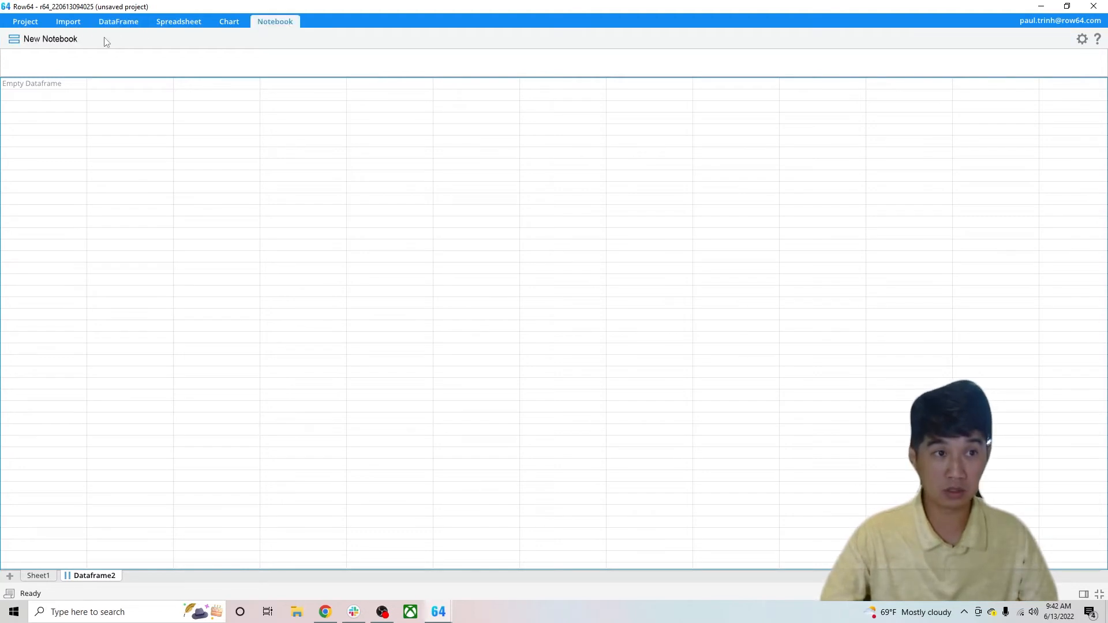
left_click(71, 41)
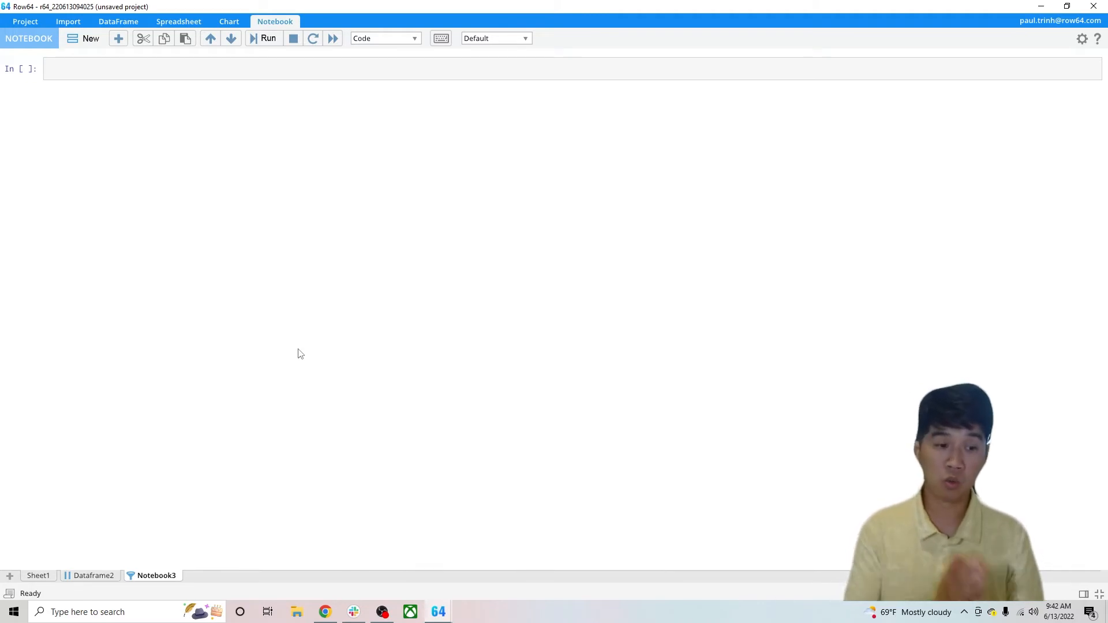
left_click(92, 577)
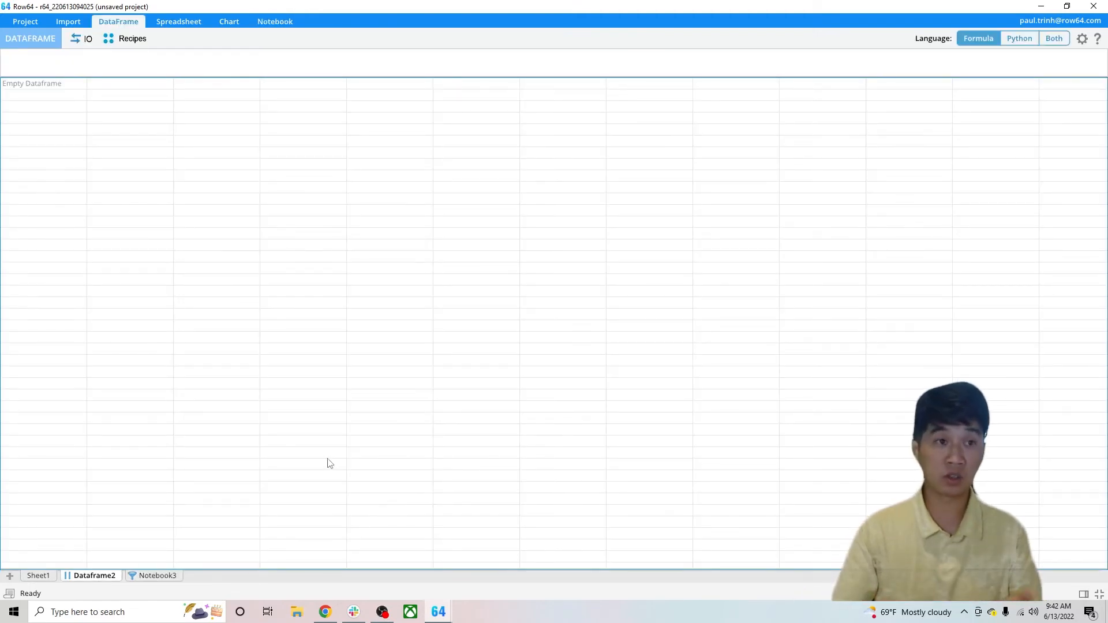
Load the Pair Plot example from the Charts recipes and enlarge the code area above its data table
left_click(132, 39)
left_click_drag(350, 78, 396, 240)
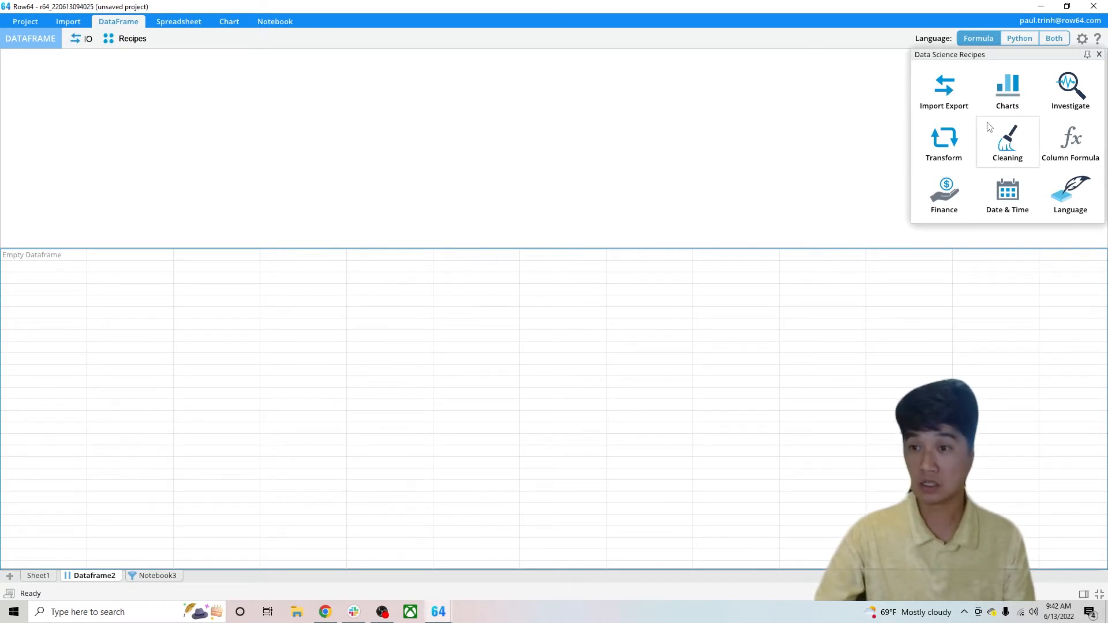
left_click(1009, 101)
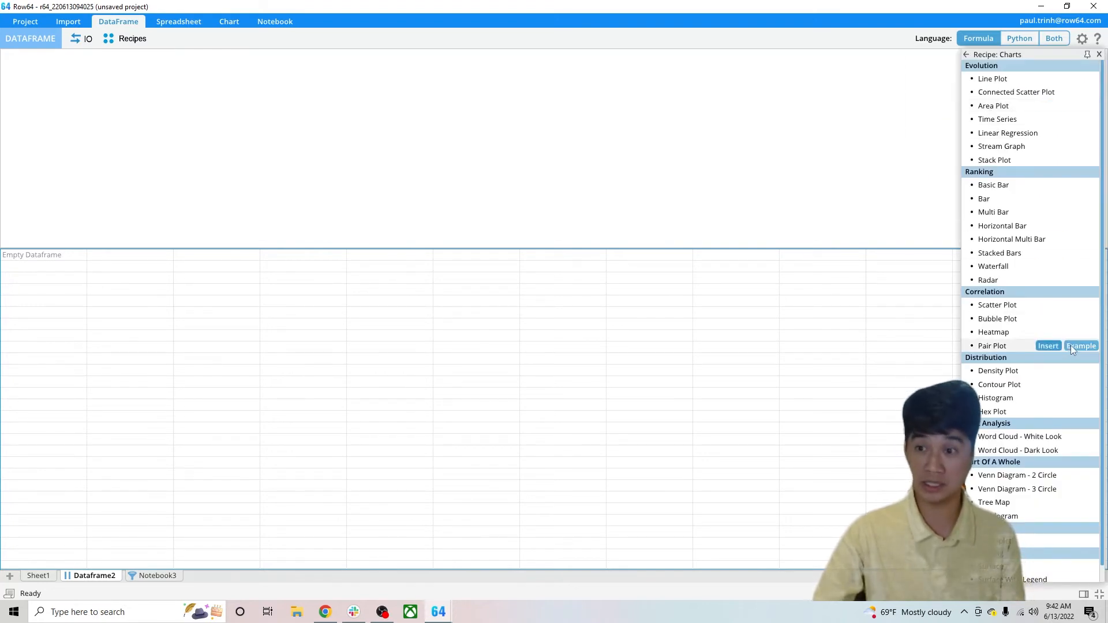
left_click(1072, 345)
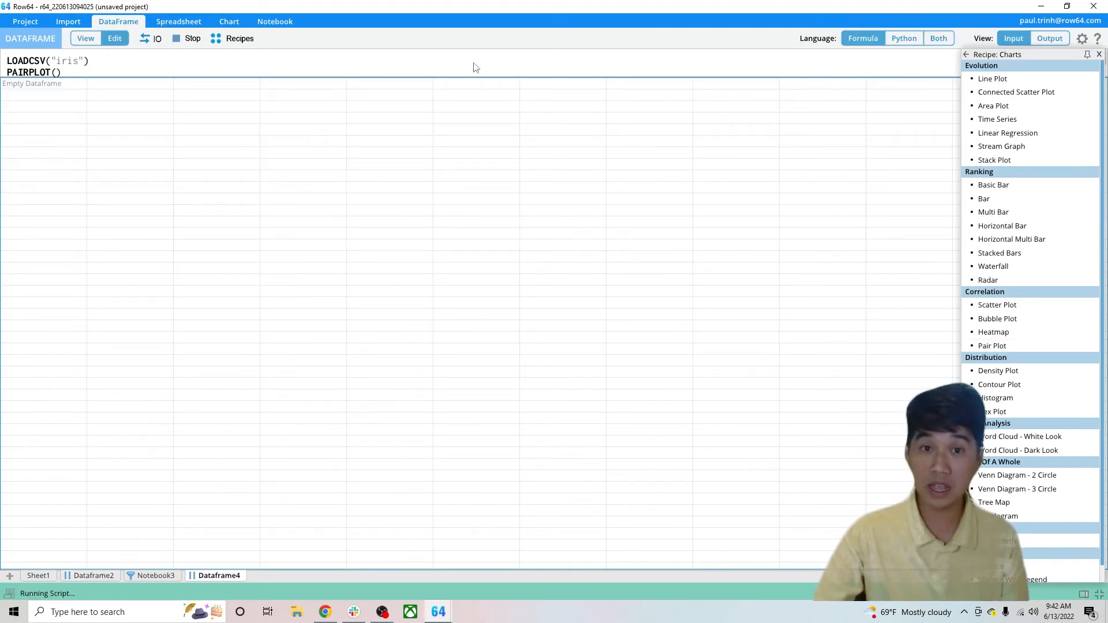
left_click_drag(477, 77, 495, 178)
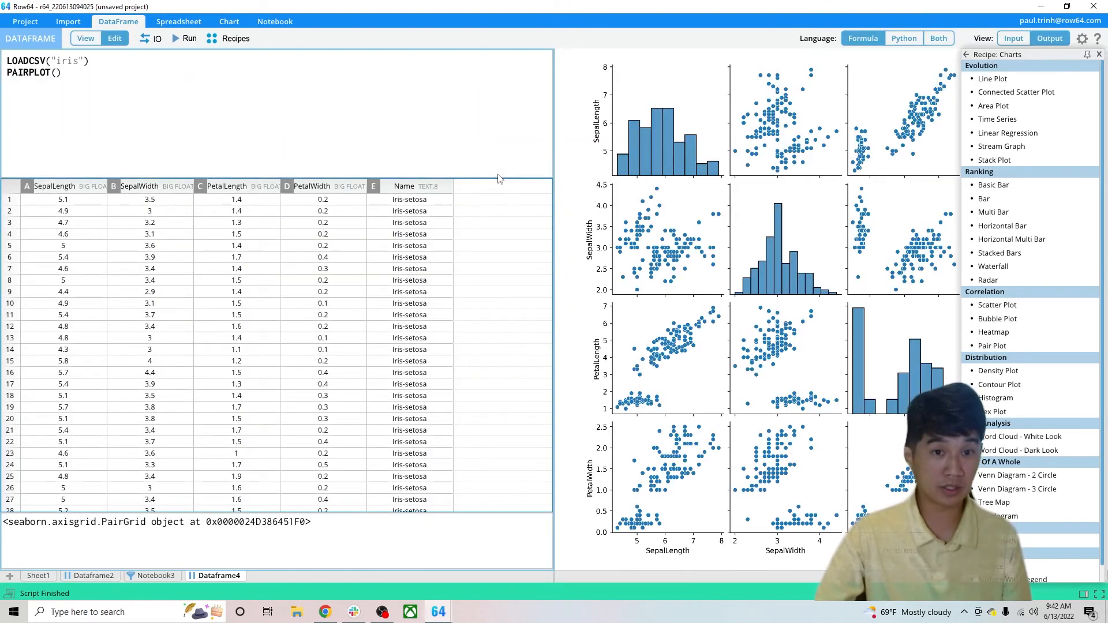
Show the formula and Python code of the pair plot side by side, and make the code area wider and taller
left_click_drag(84, 87, 6, 60)
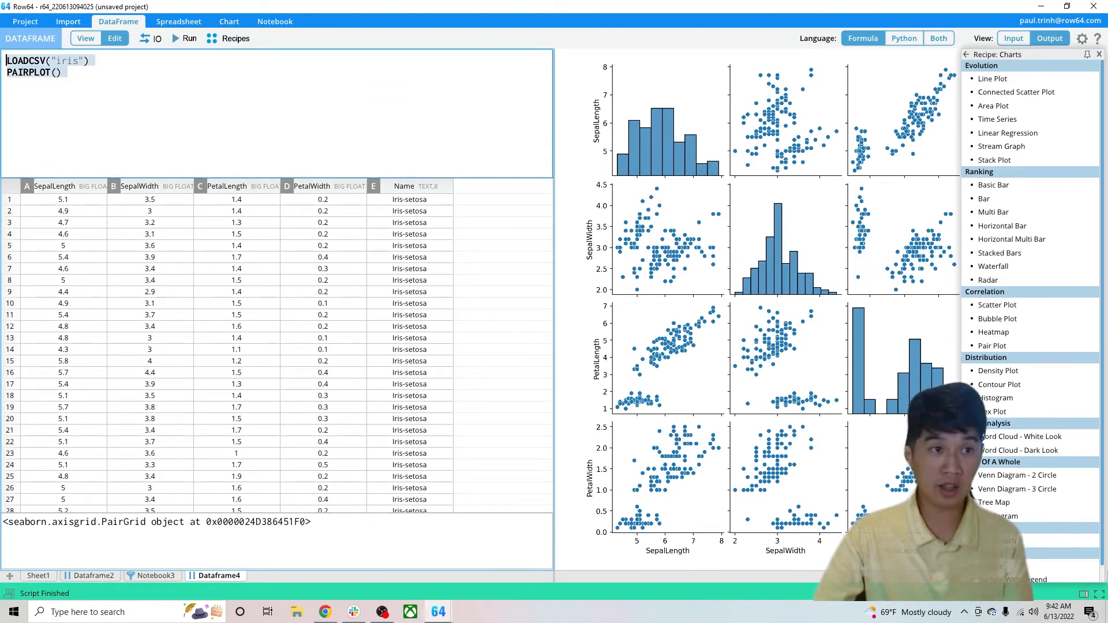
left_click(125, 86)
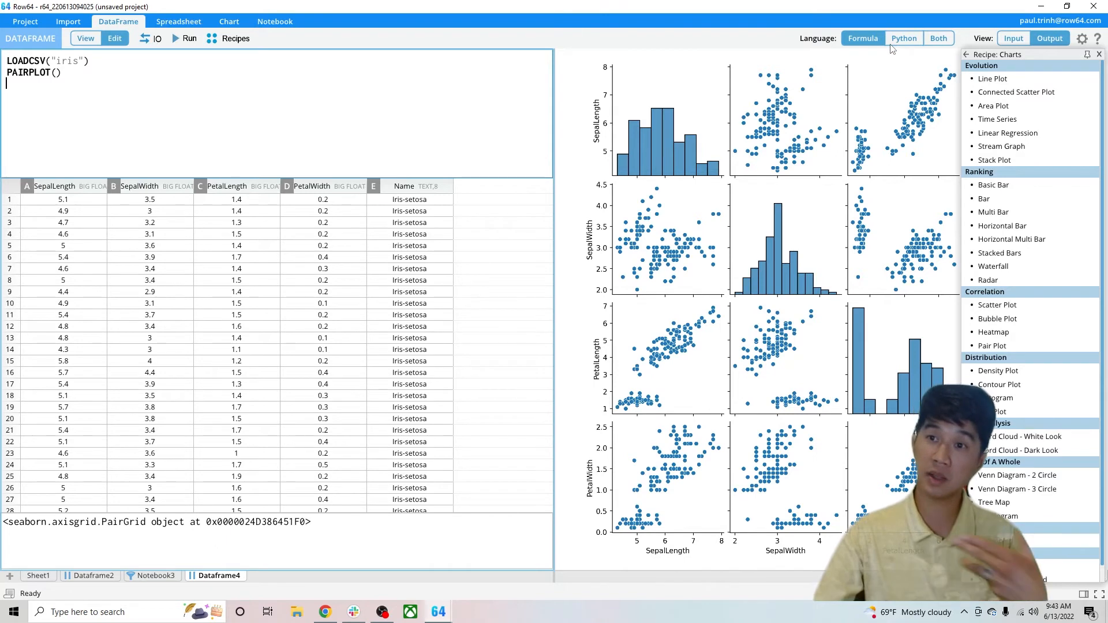
left_click(940, 39)
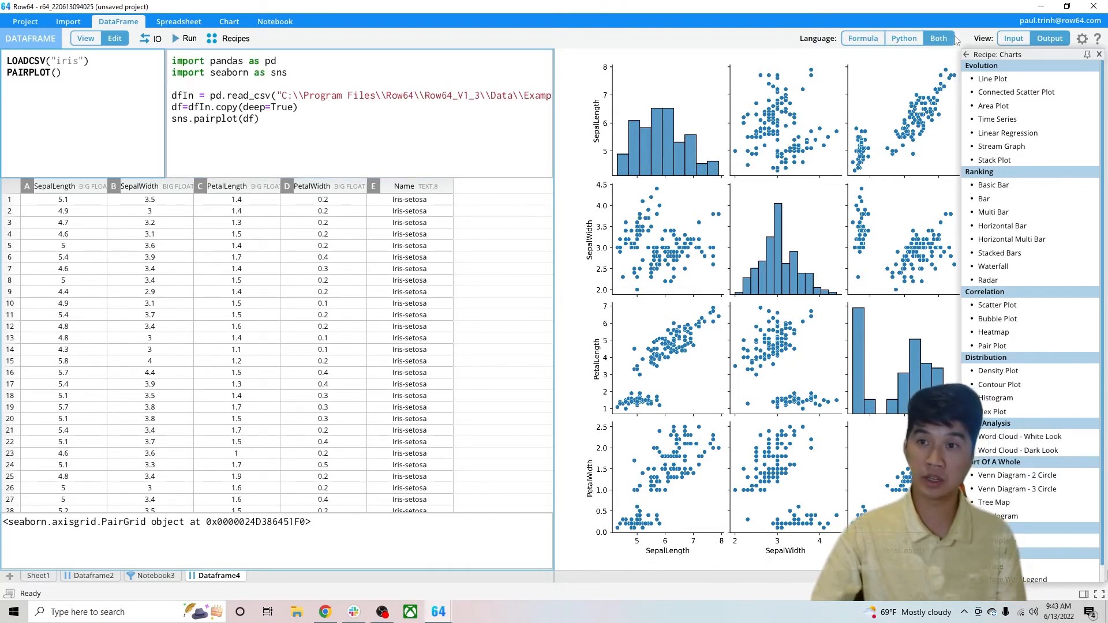
left_click_drag(553, 170, 653, 171)
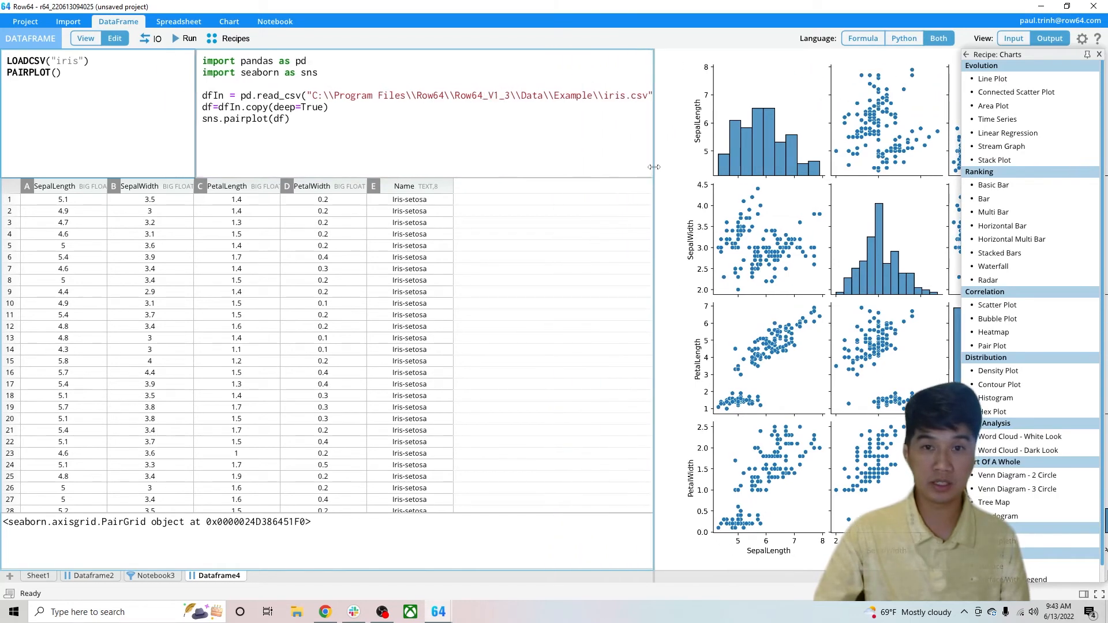
left_click_drag(579, 177, 580, 291)
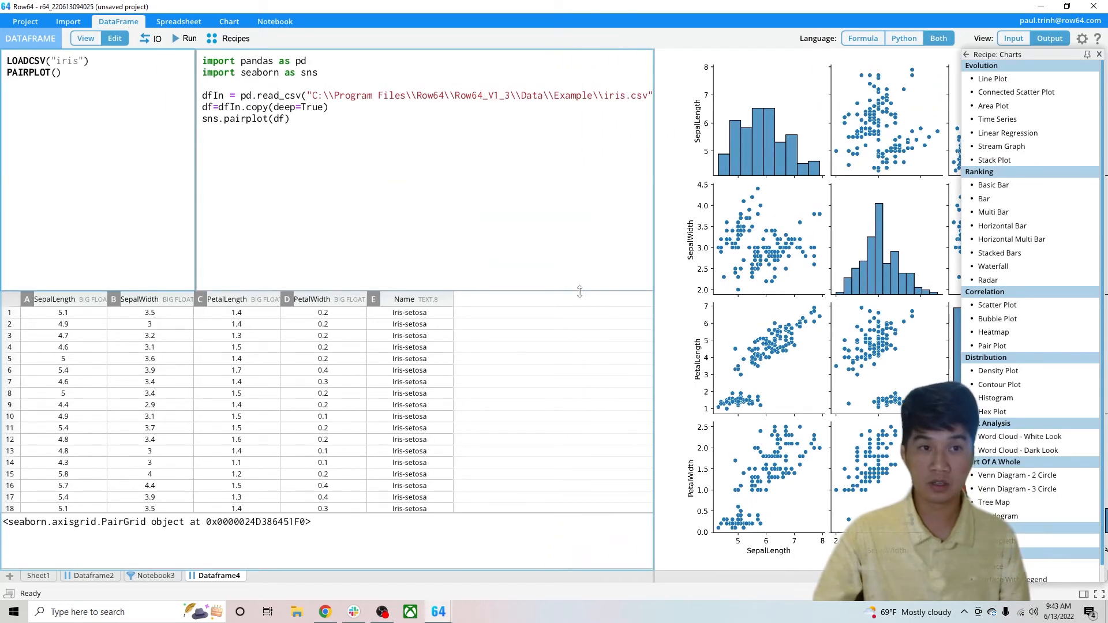
Add the argument hue="Name" to the Python sns.pairplot(df) call, run the script, and widen the chart output area
left_click(287, 120)
type(",hue=\"")
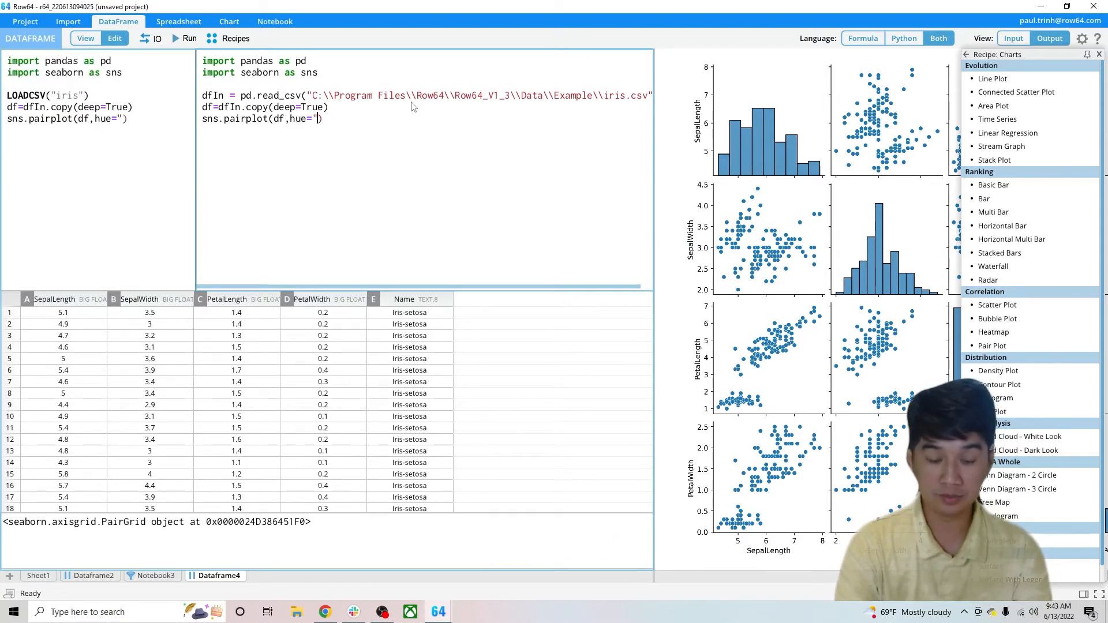
type("Name\"")
type("\"")
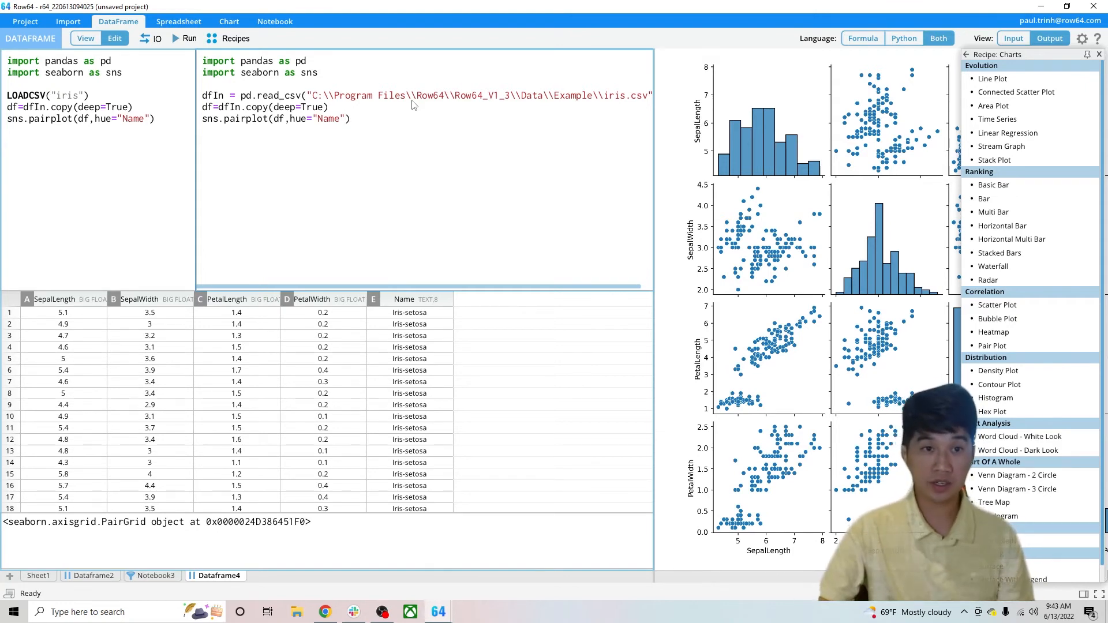
left_click(185, 38)
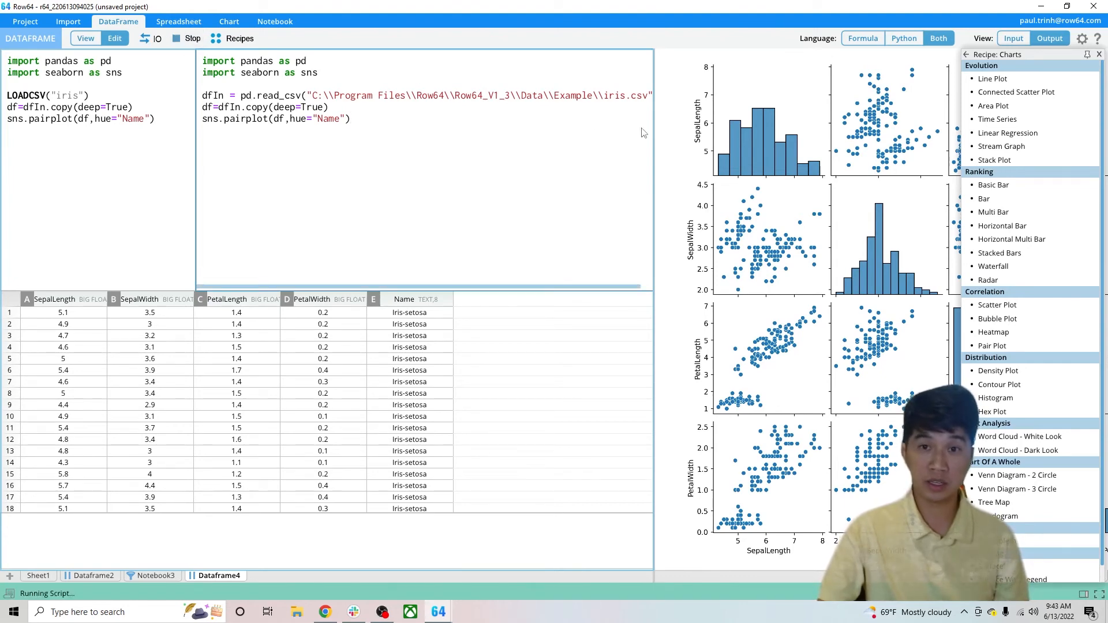
left_click_drag(655, 148, 446, 167)
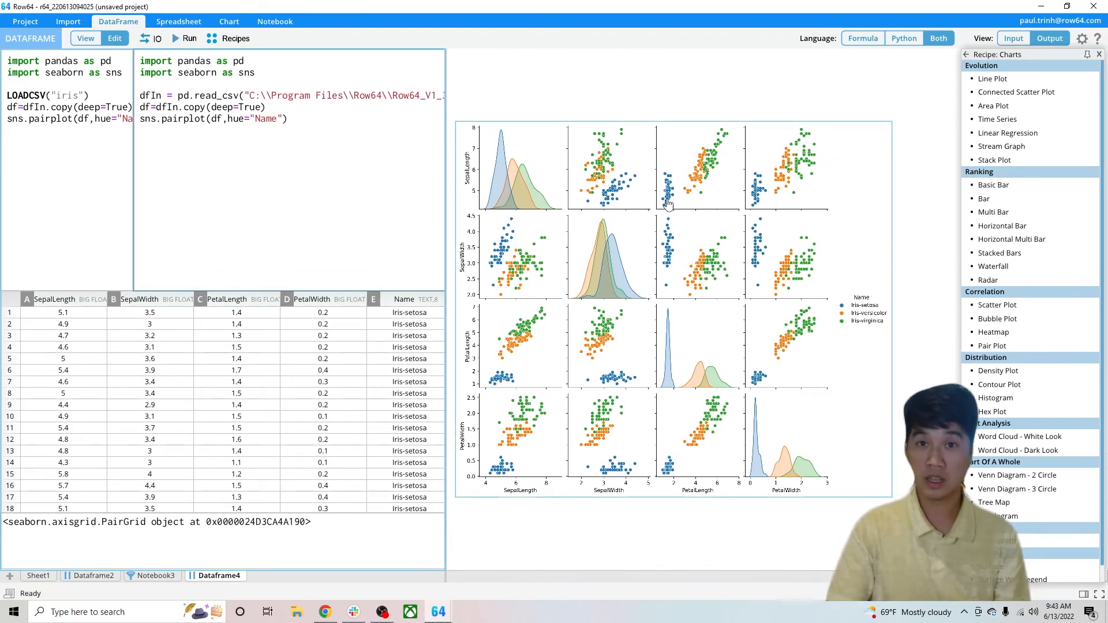
Examine the Python script's pandas and seaborn imports, the pairplot call with its hue argument, and the Name column in the data table
left_click_drag(303, 127, 178, 92)
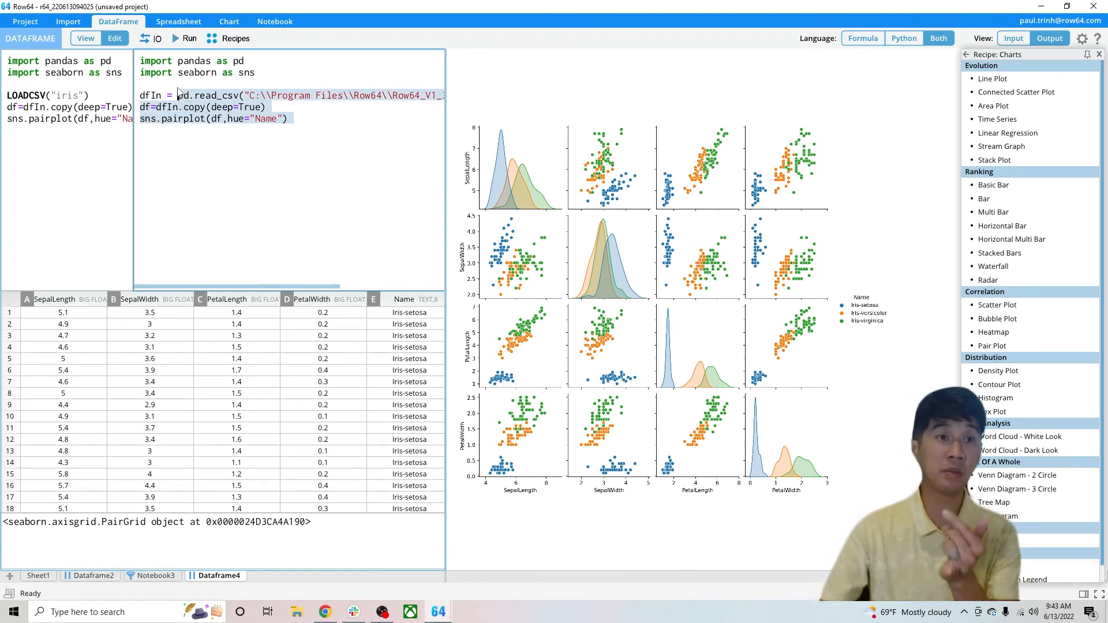
double_click(197, 63)
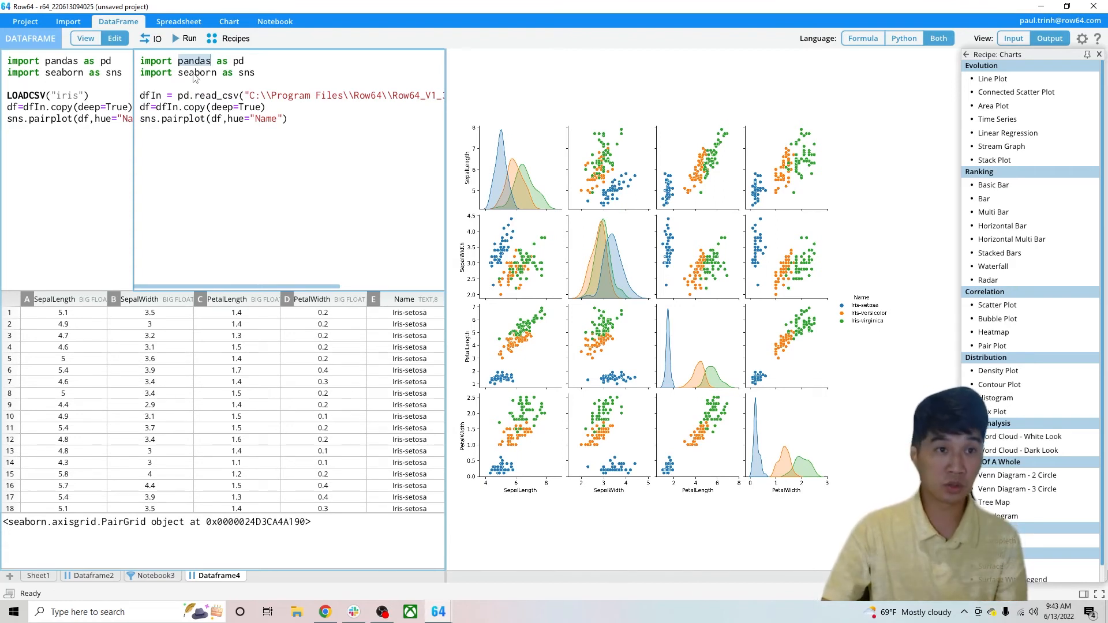
double_click(195, 74)
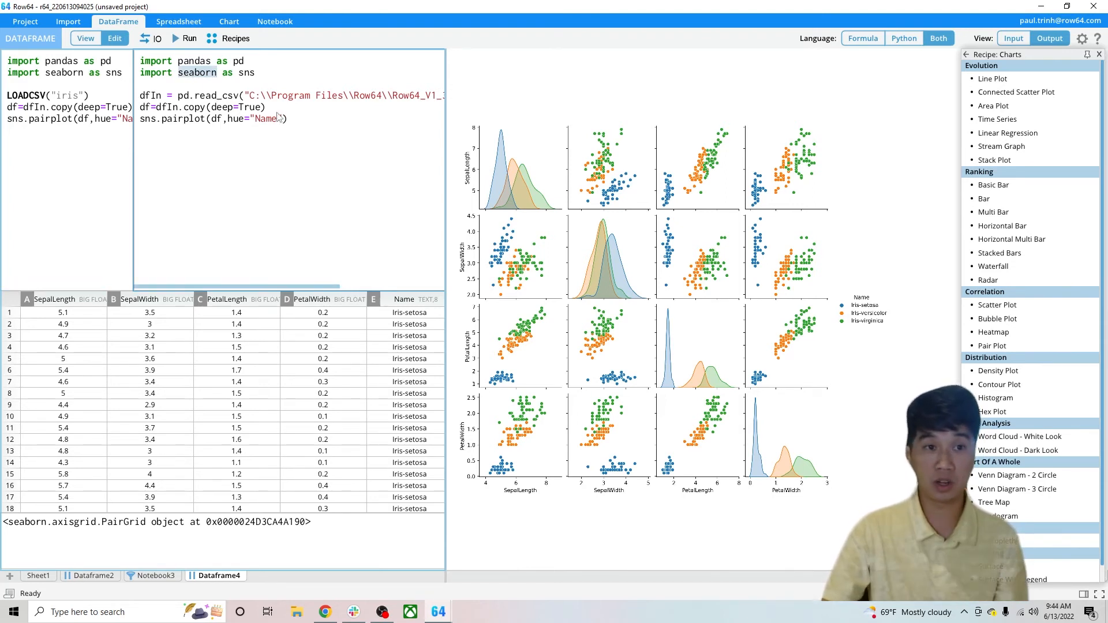
left_click(162, 121)
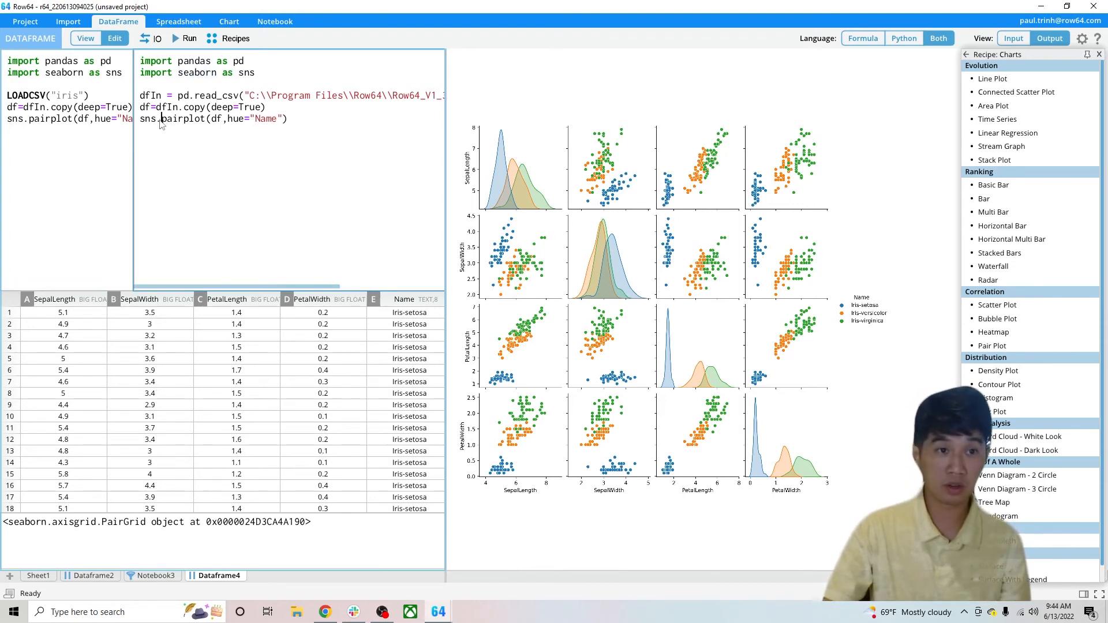
left_click_drag(162, 121, 227, 123)
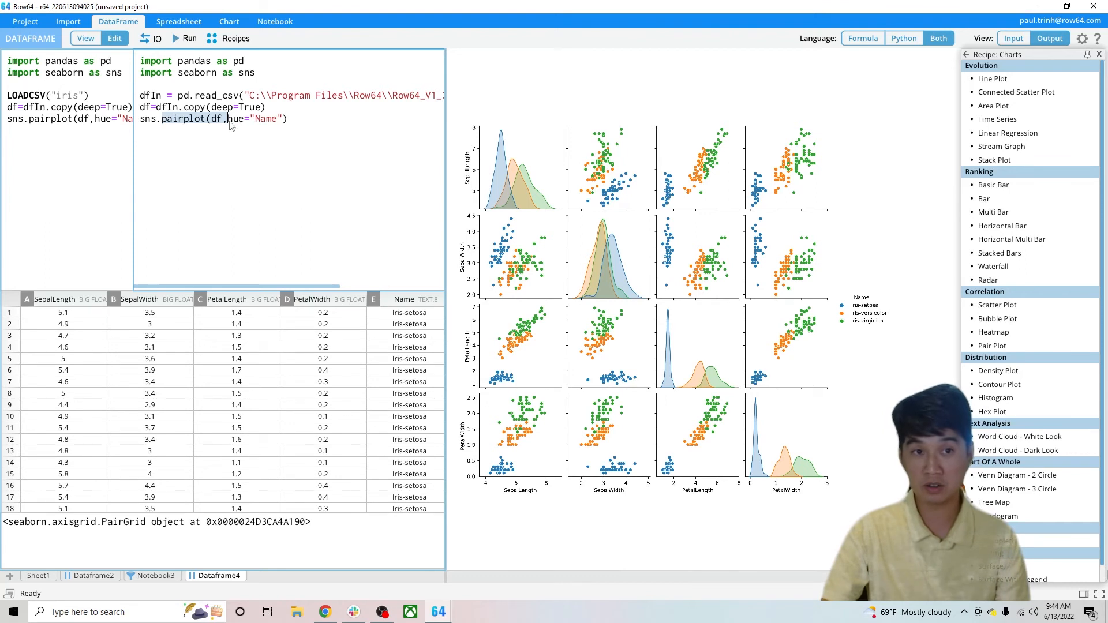
left_click(234, 123)
left_click_drag(233, 124, 284, 125)
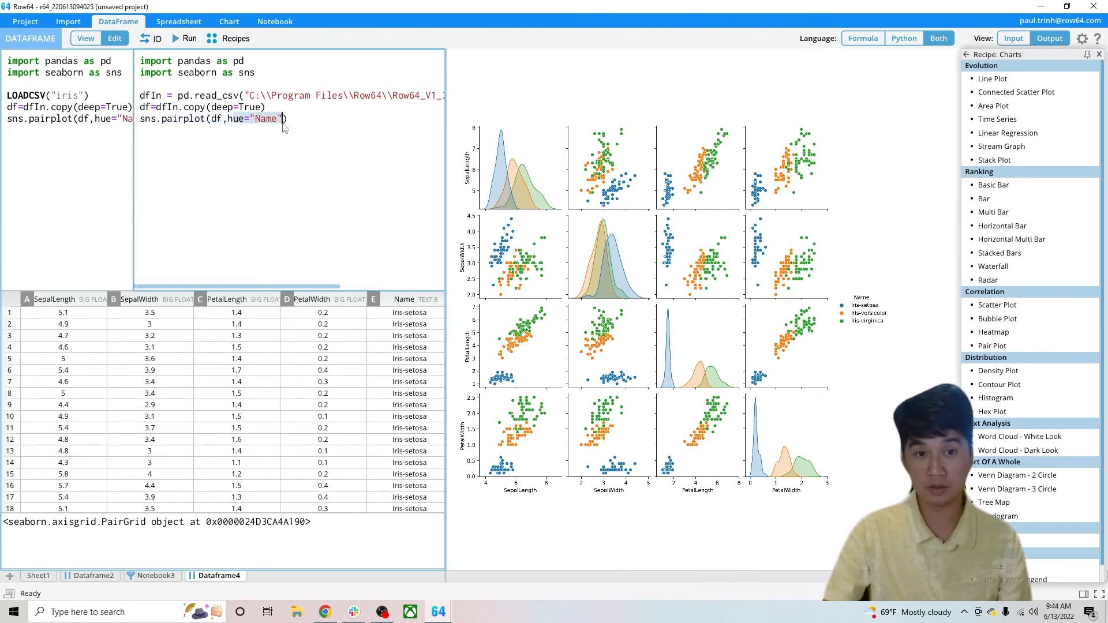
left_click(406, 301)
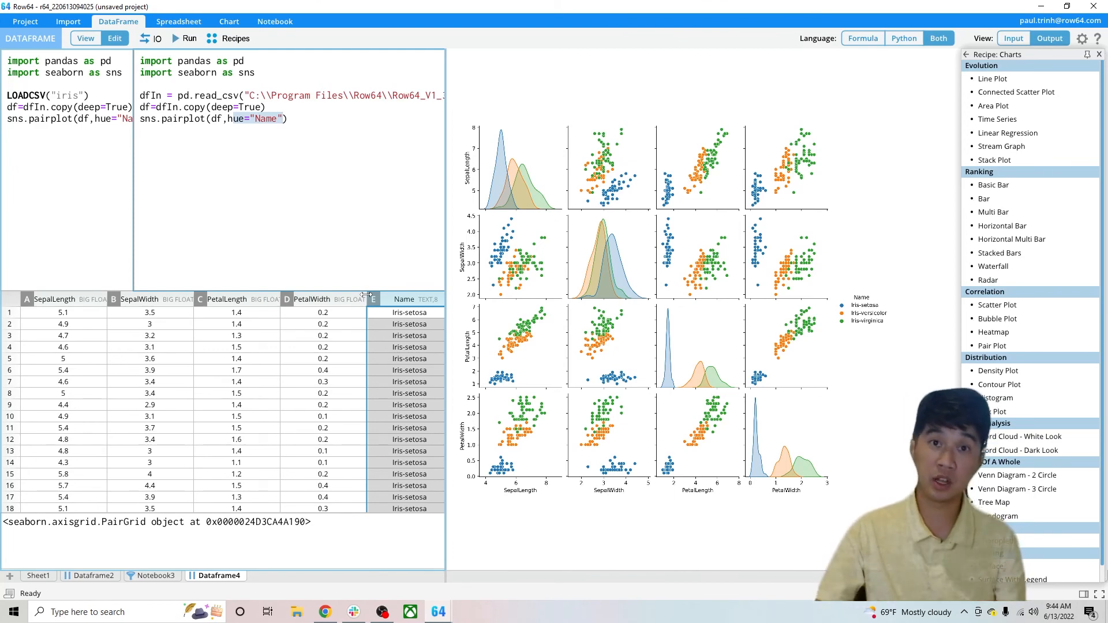
left_click(382, 612)
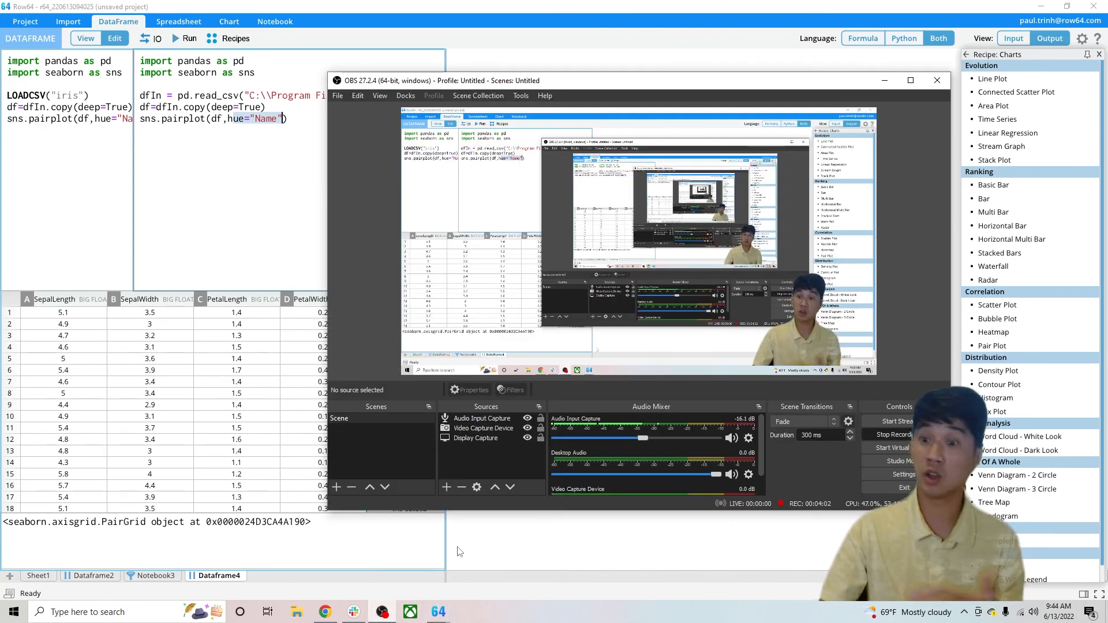